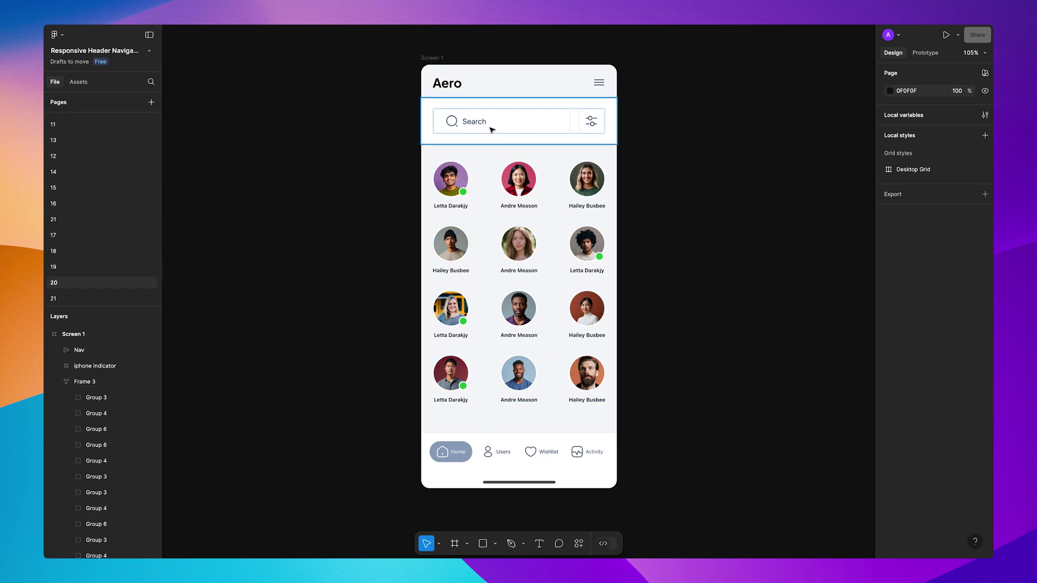
Step: Inspect the avatar grid frame's layout and its 60 horizontal gap between columns
click(503, 198)
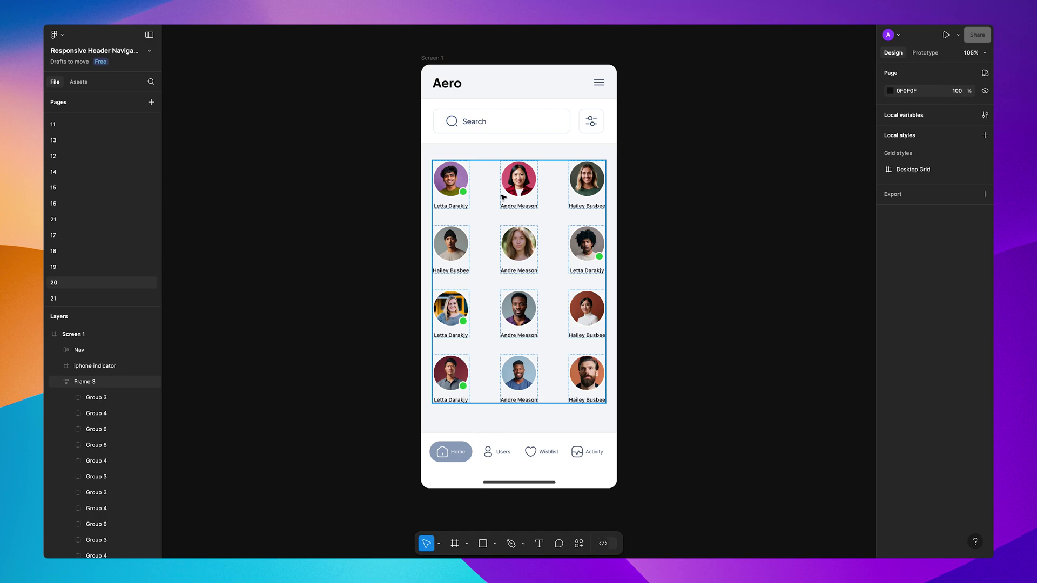
click(662, 334)
click(446, 329)
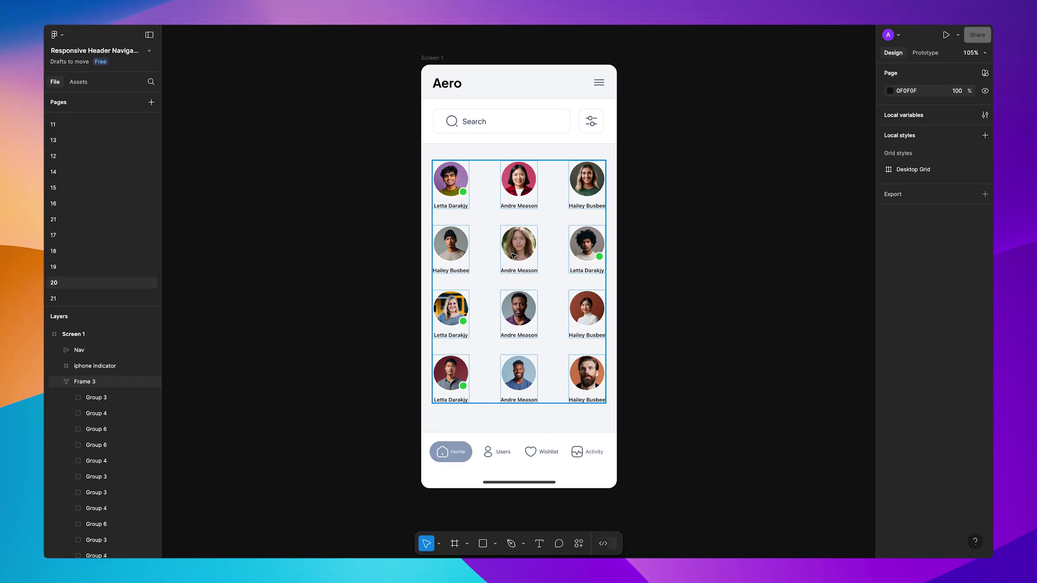
click(522, 255)
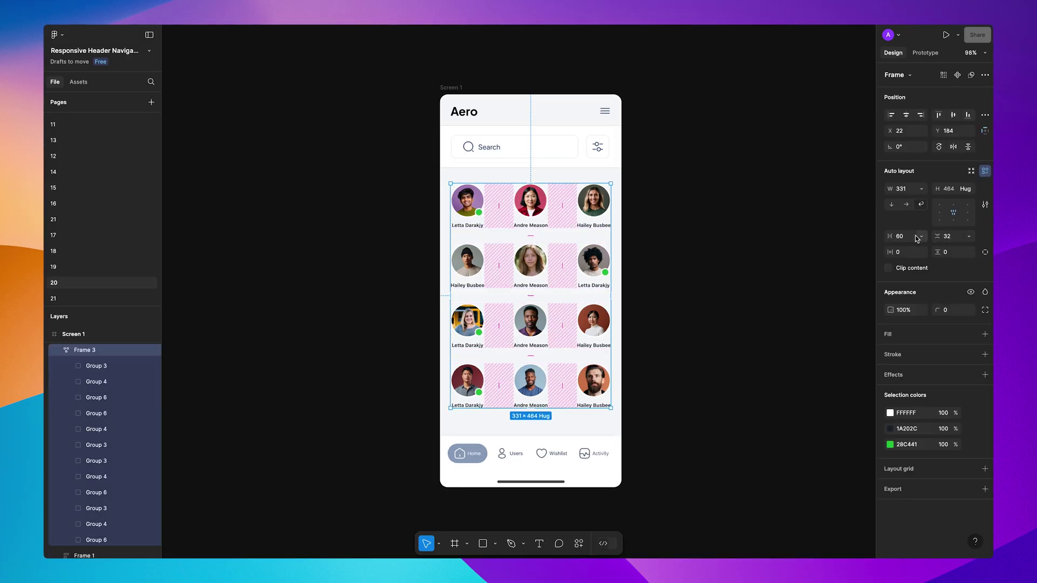
click(906, 242)
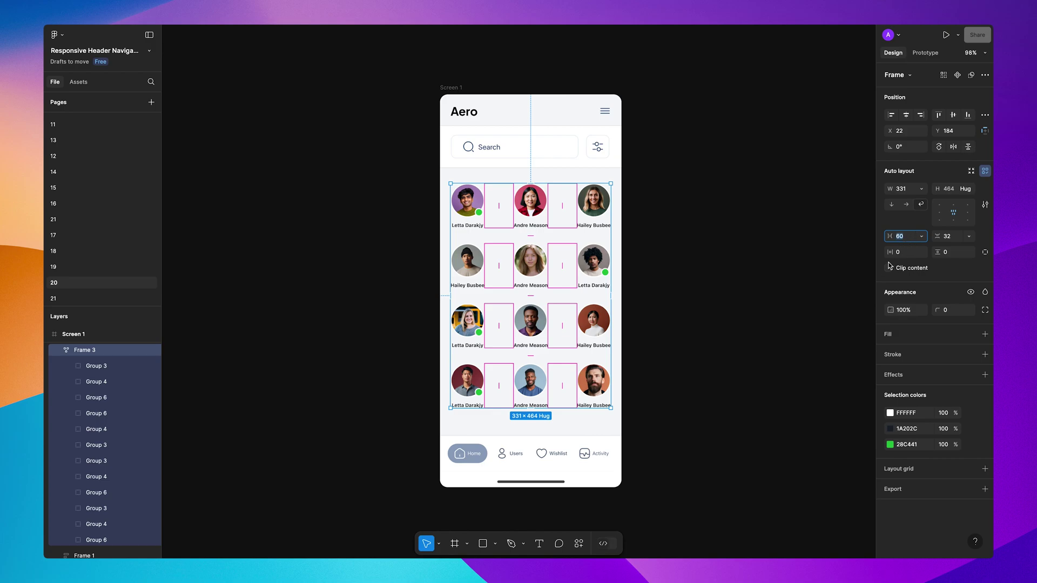
click(558, 280)
mouse_move(611, 281)
mouse_down()
mouse_move(592, 279)
mouse_move(620, 277)
mouse_move(611, 279)
mouse_up()
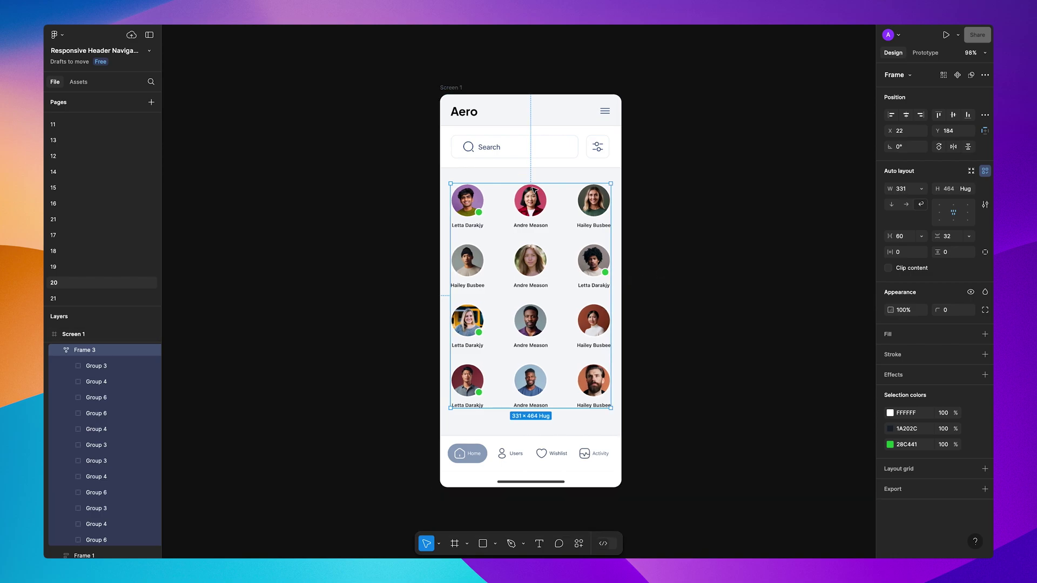
Step: Reduce the avatar grid's vertical row spacing to 0
click(576, 158)
double_click(572, 152)
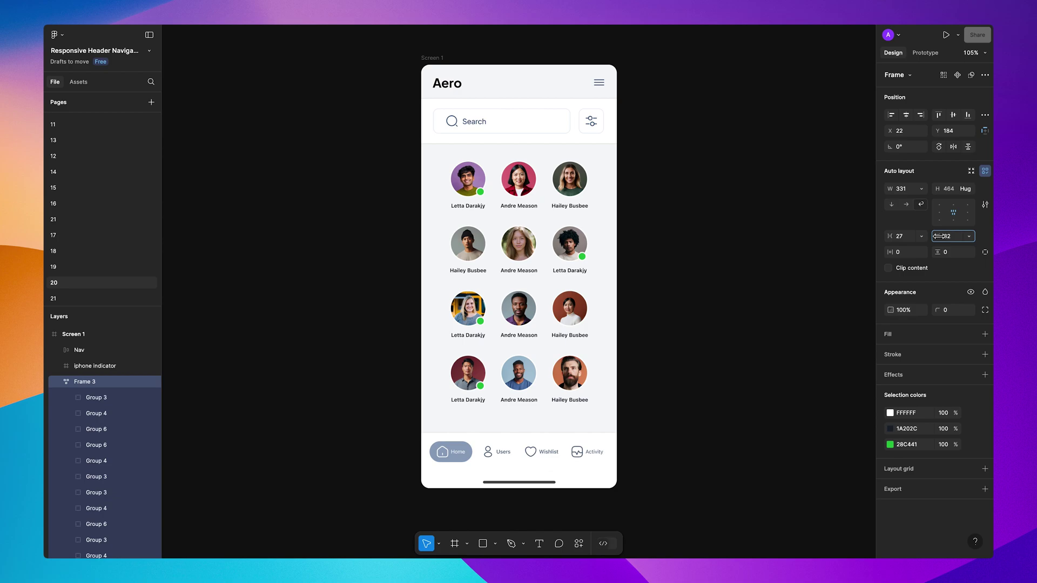
drag(938, 236, 903, 236)
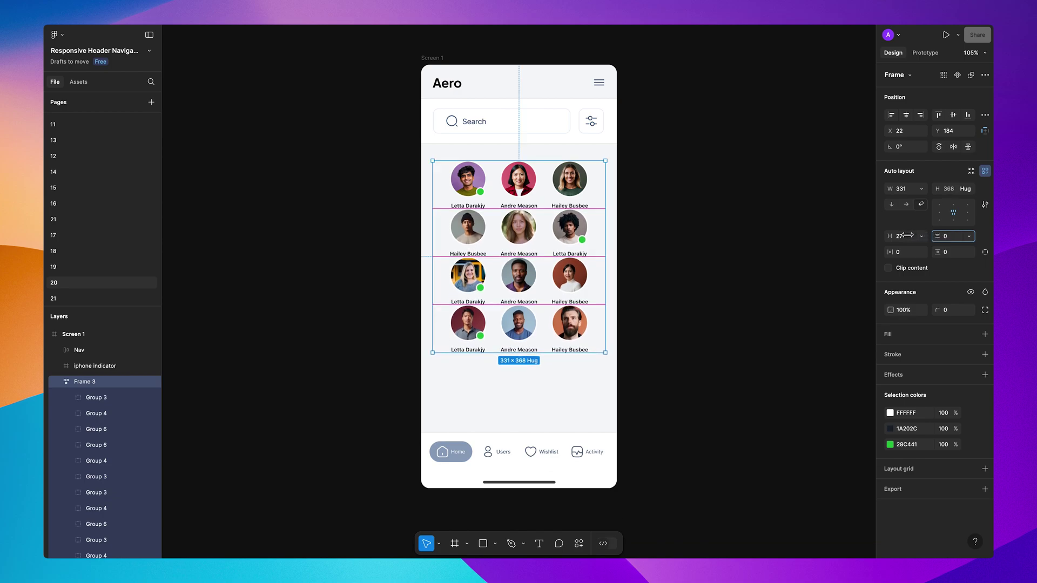
click(776, 240)
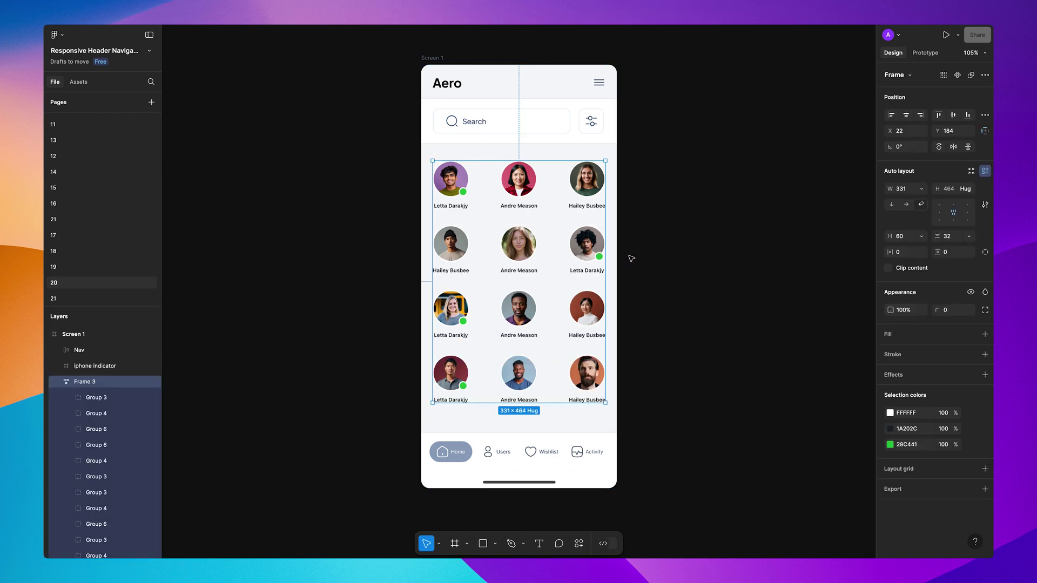
Step: Reselect the avatar grid and the search bar group to review them
click(645, 260)
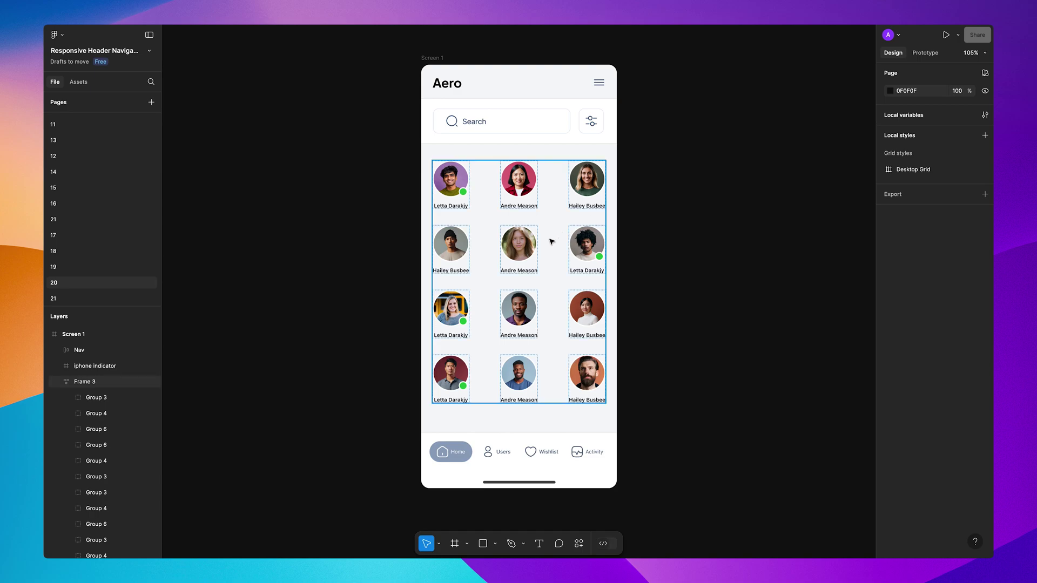
click(485, 243)
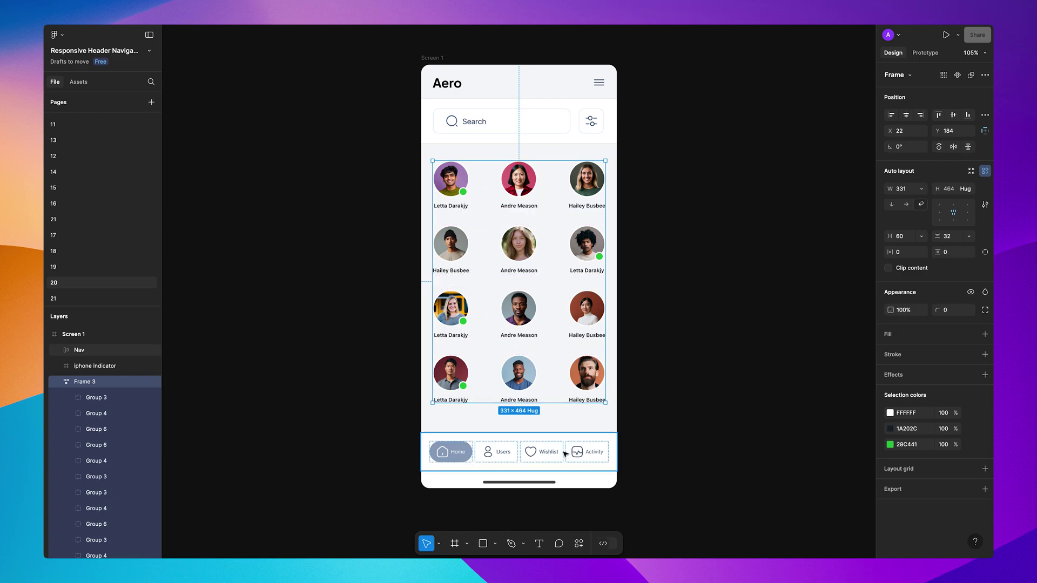
click(635, 437)
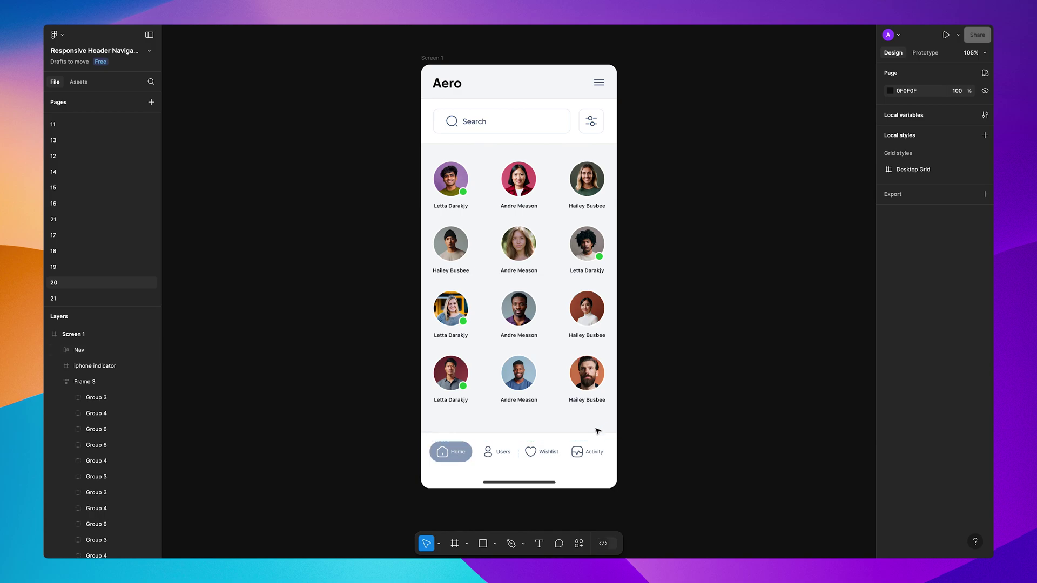
click(554, 131)
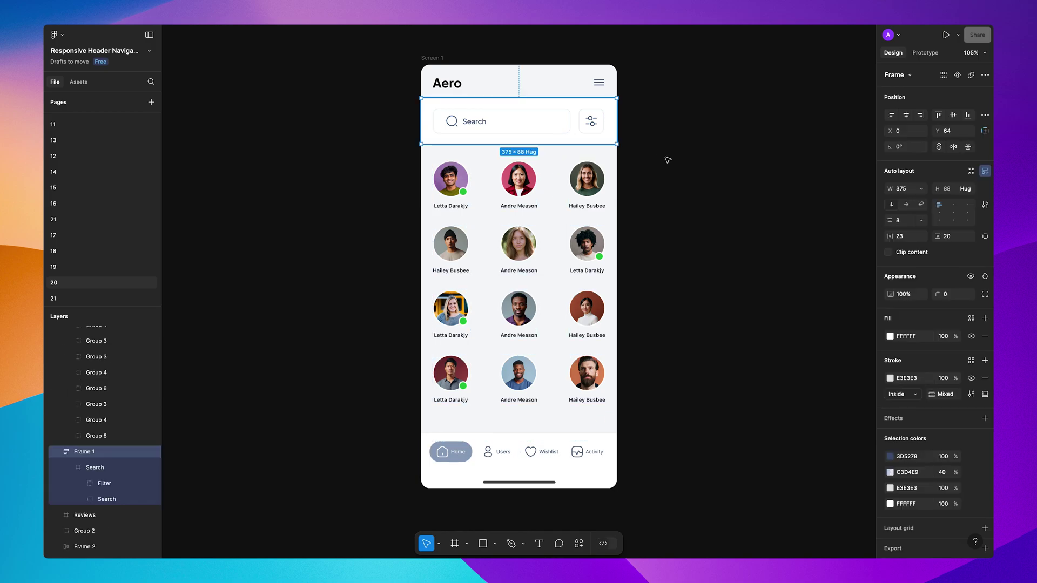
click(671, 166)
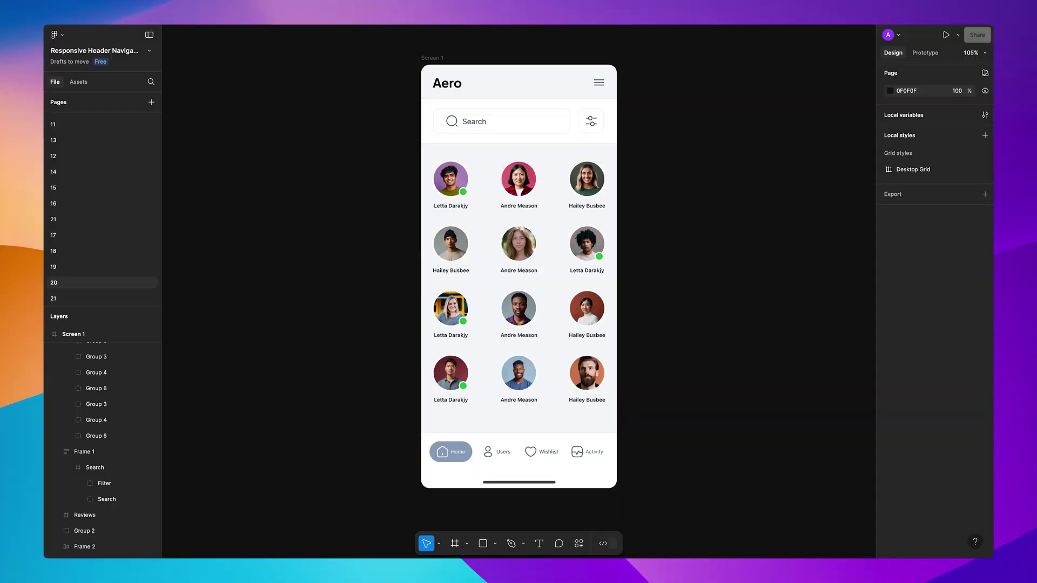
Step: Run the Outline plugin on the avatar grid to mark its 60 column spacing
click(589, 203)
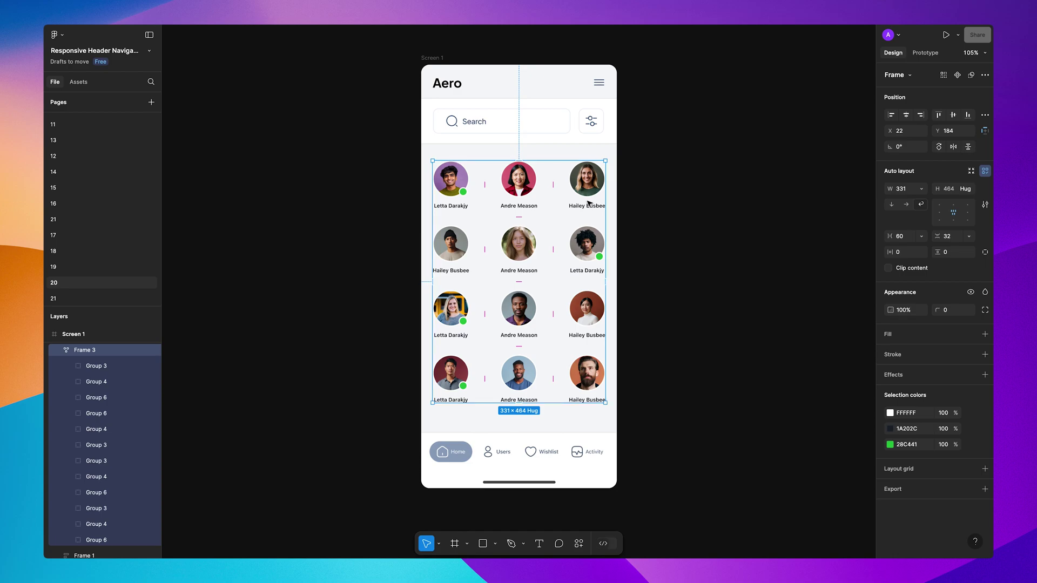
right_click(589, 203)
mouse_move(637, 446)
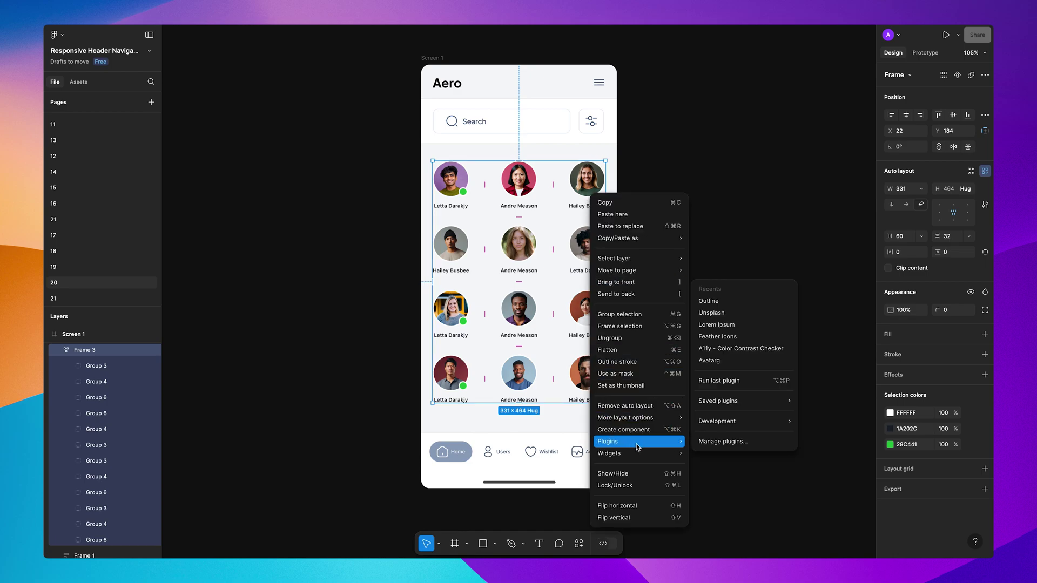
click(728, 303)
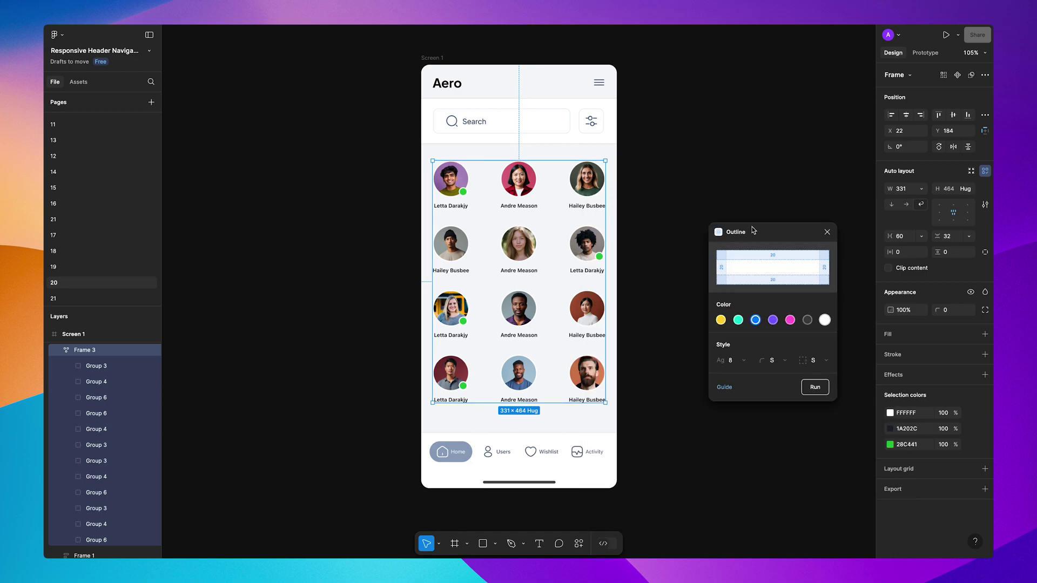
drag(754, 230, 703, 226)
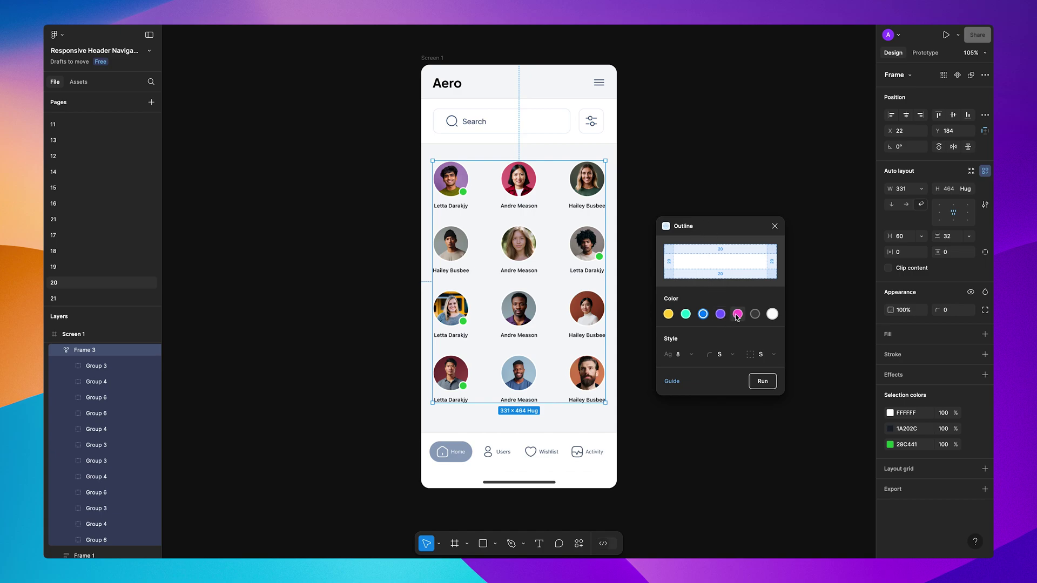
click(762, 381)
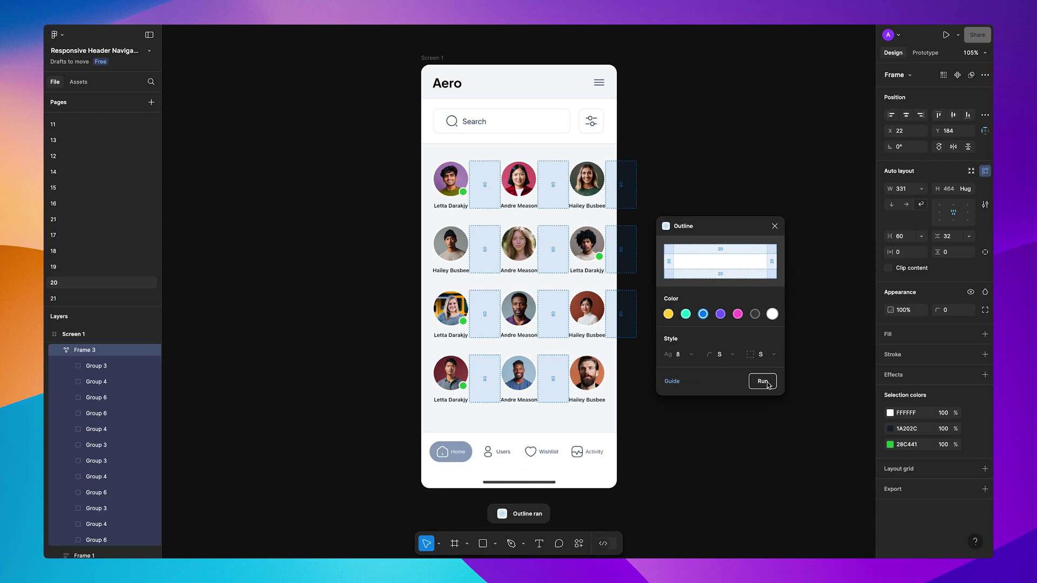
click(633, 299)
Step: Delete the three stray spacing rectangles beside the avatar grid's third column
click(635, 301)
click(632, 306)
shift+click(635, 251)
shift+click(628, 188)
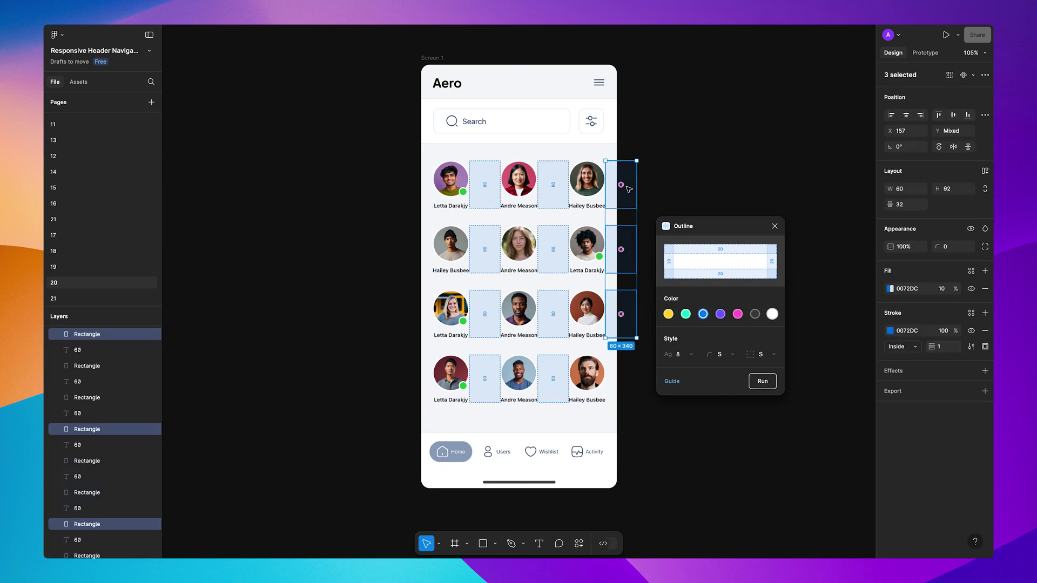
key(Delete)
Step: Delete the three rotated 60 labels beside the avatar grid
click(621, 187)
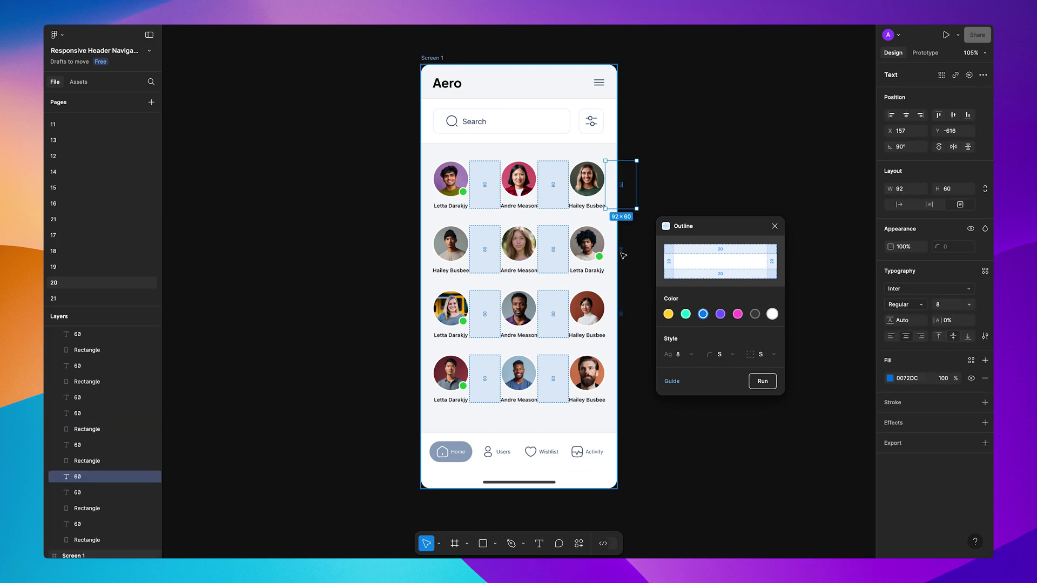
shift+click(628, 297)
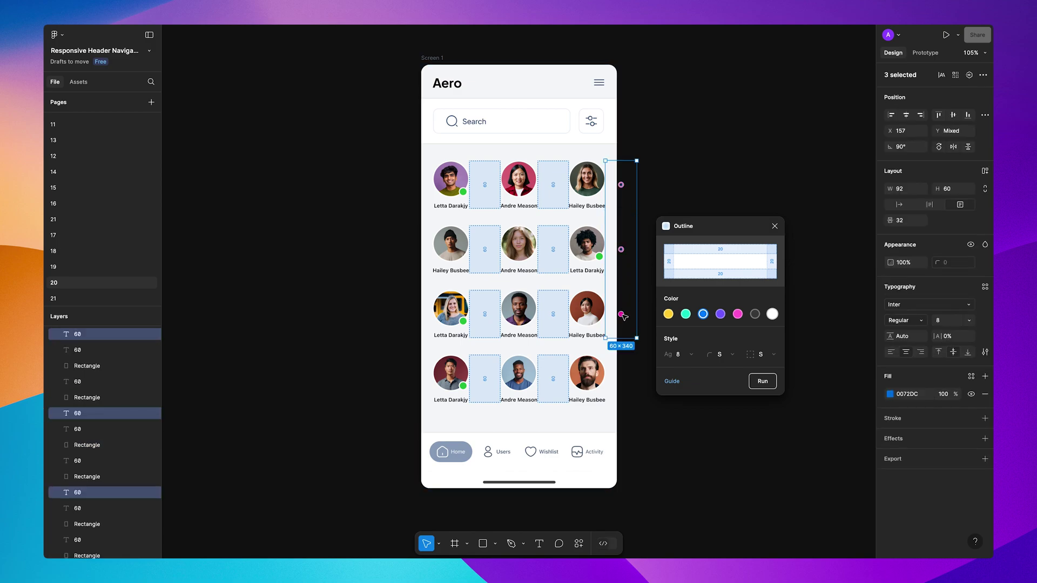
key(Delete)
click(567, 136)
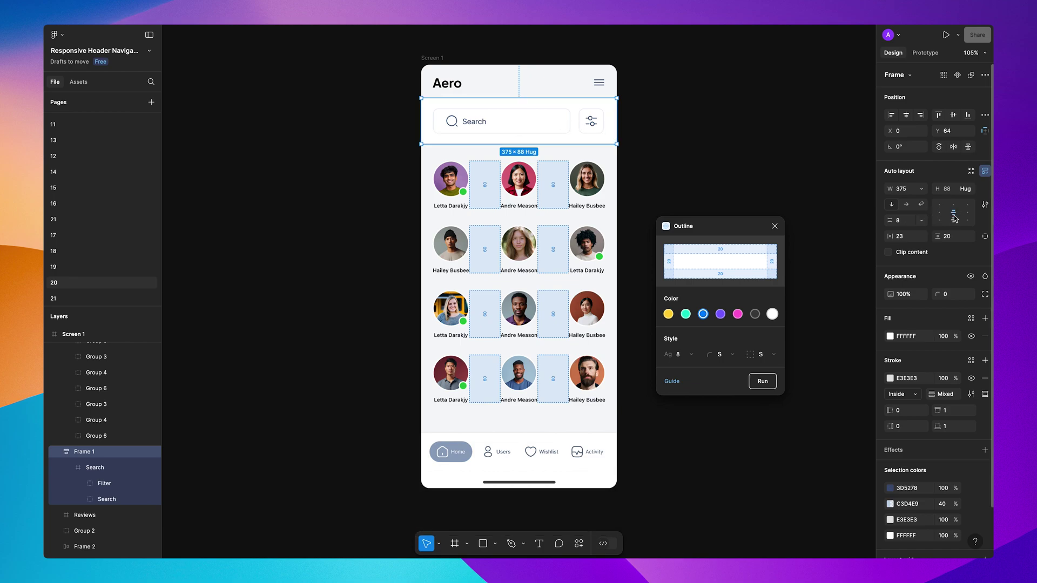
Step: Add pink Outline padding annotations to the search row and Aero header, then choose purple for the nav bar
click(738, 314)
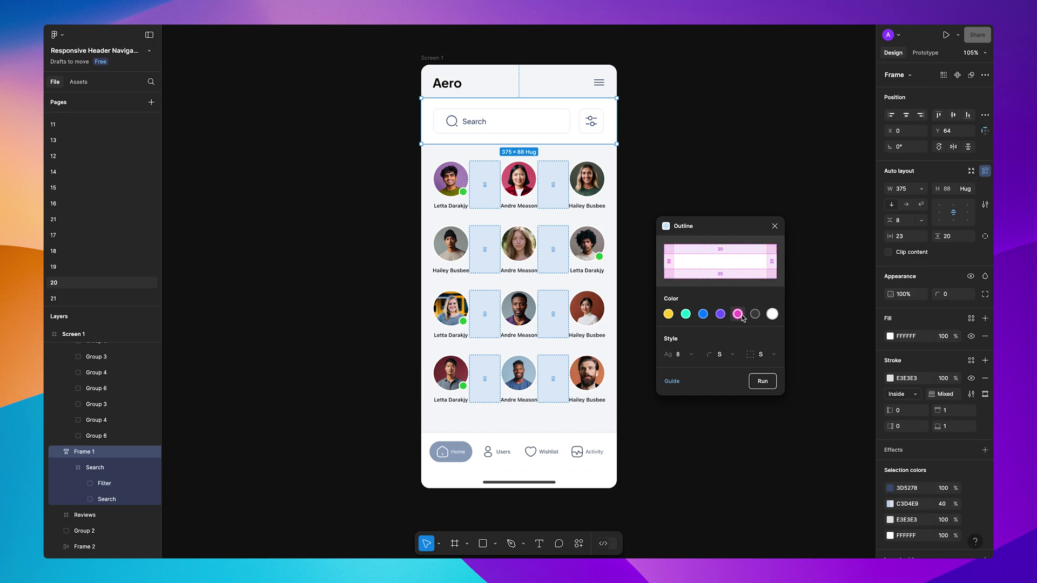
click(762, 381)
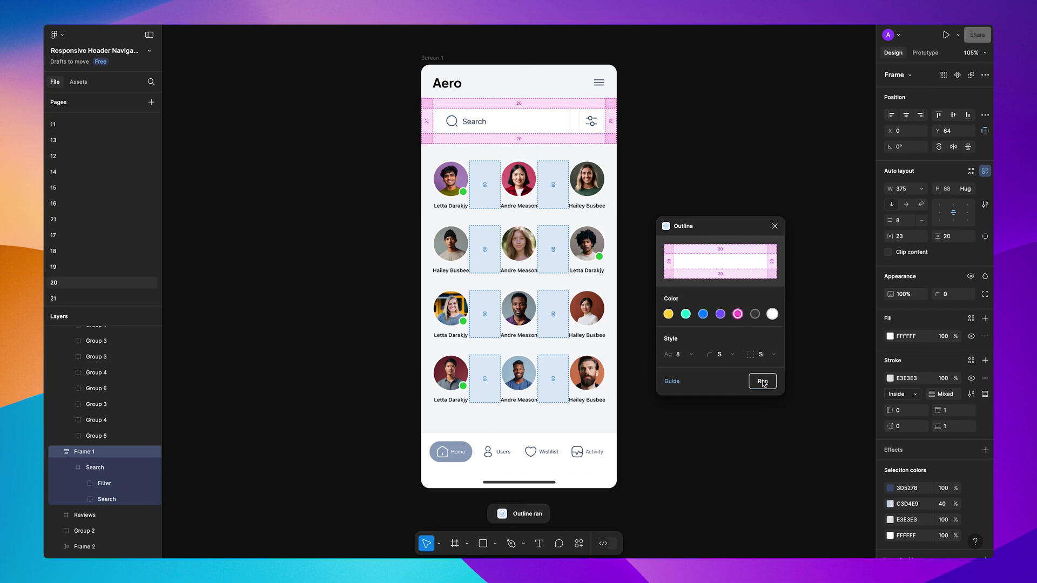
click(544, 87)
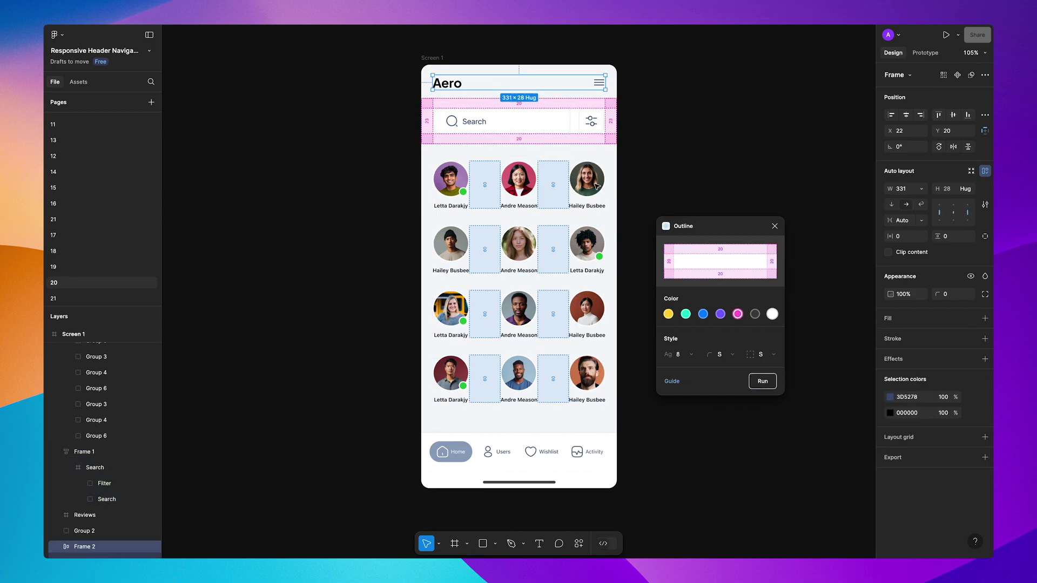
click(763, 384)
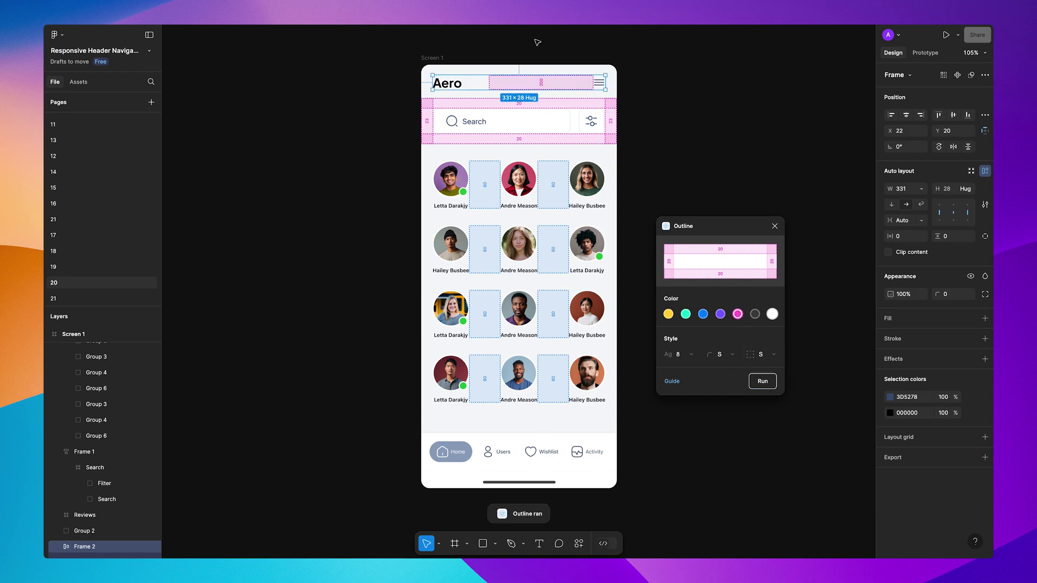
click(514, 447)
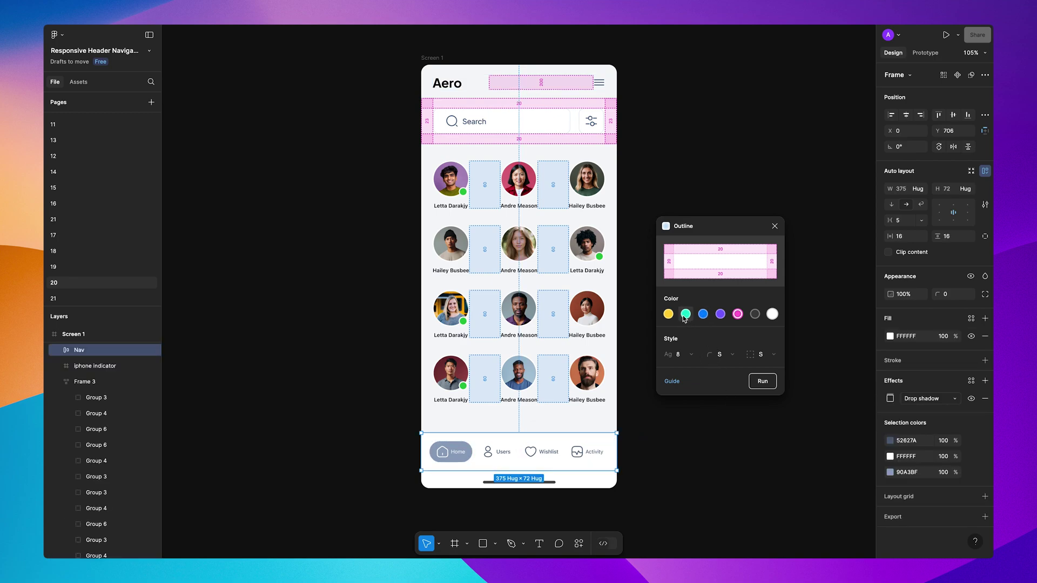
click(719, 314)
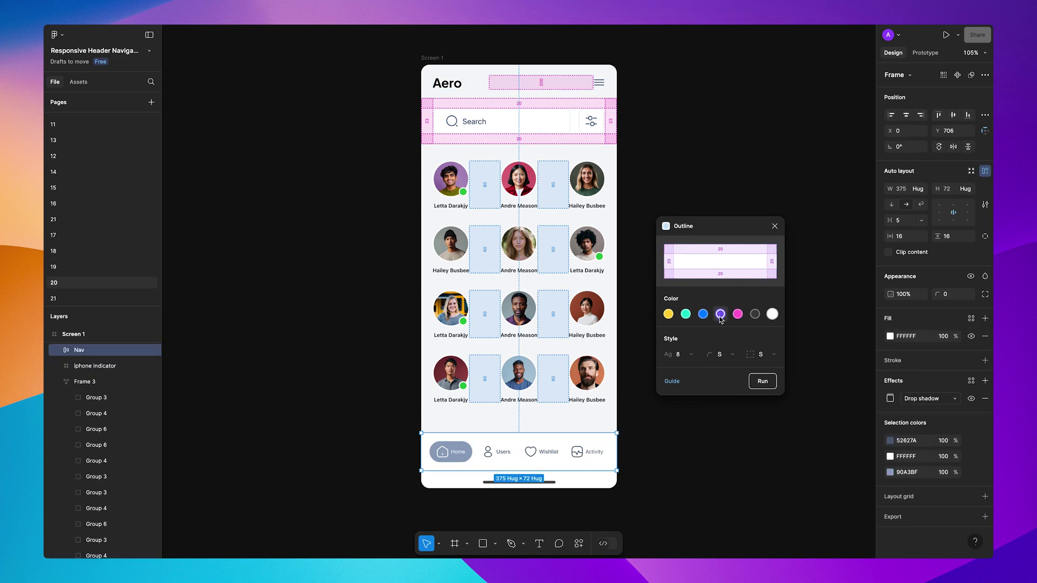
Step: Run Outline on the bottom nav bar for purple padding annotations and clear the selection
click(762, 381)
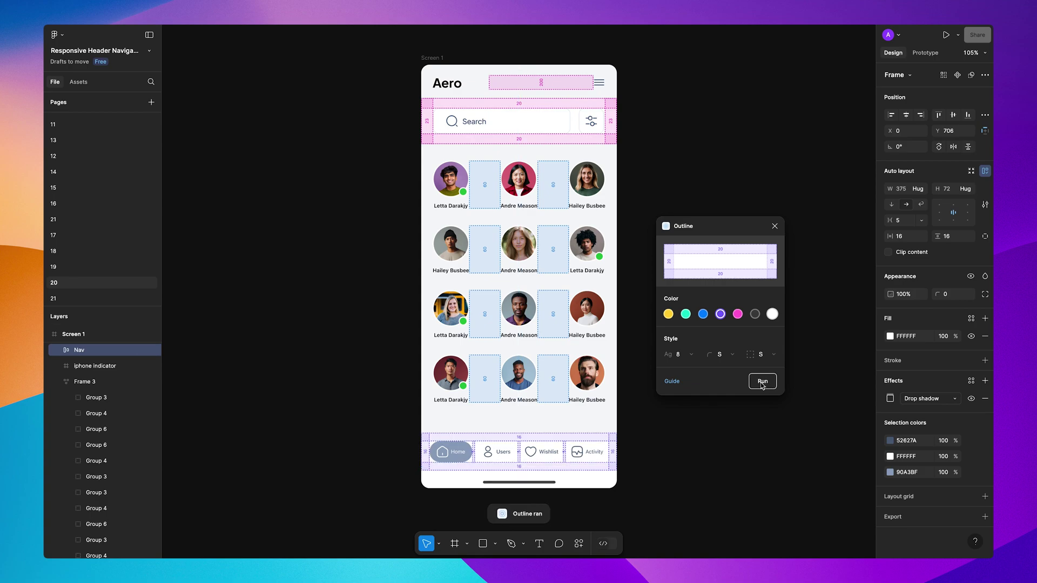
click(721, 451)
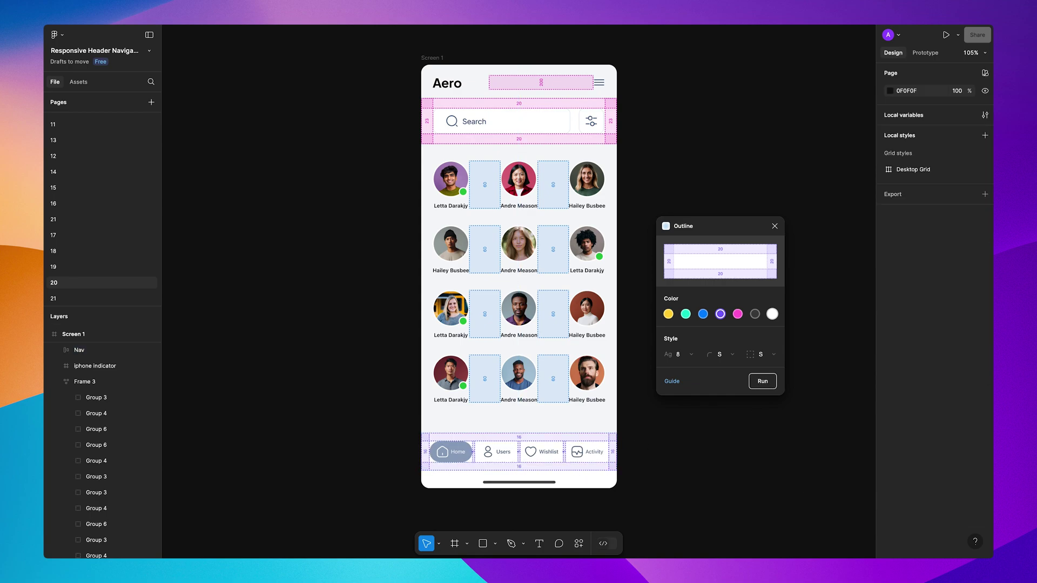
scroll(675, 479, down, 3)
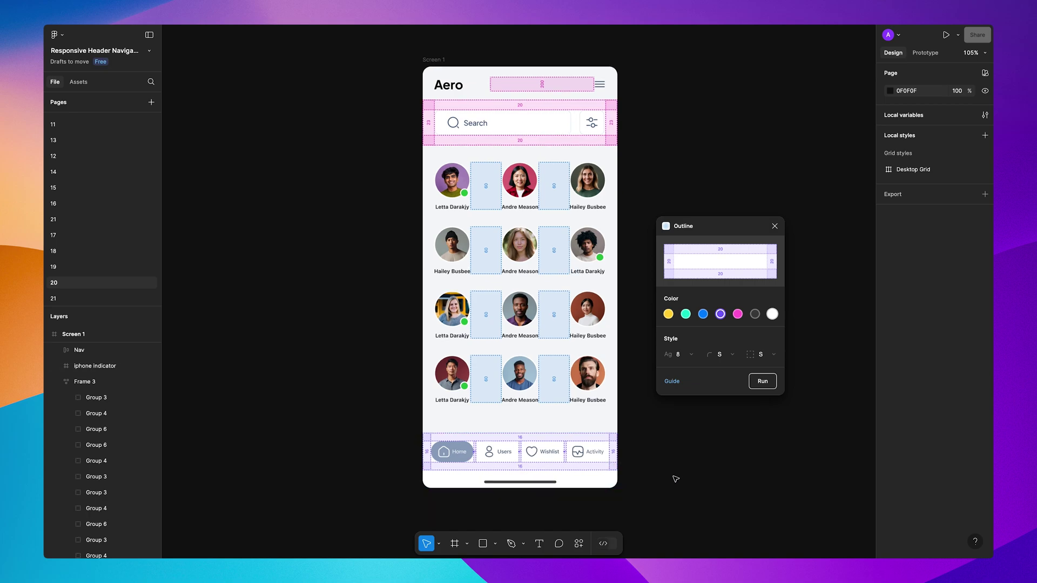
scroll(675, 479, up, 2)
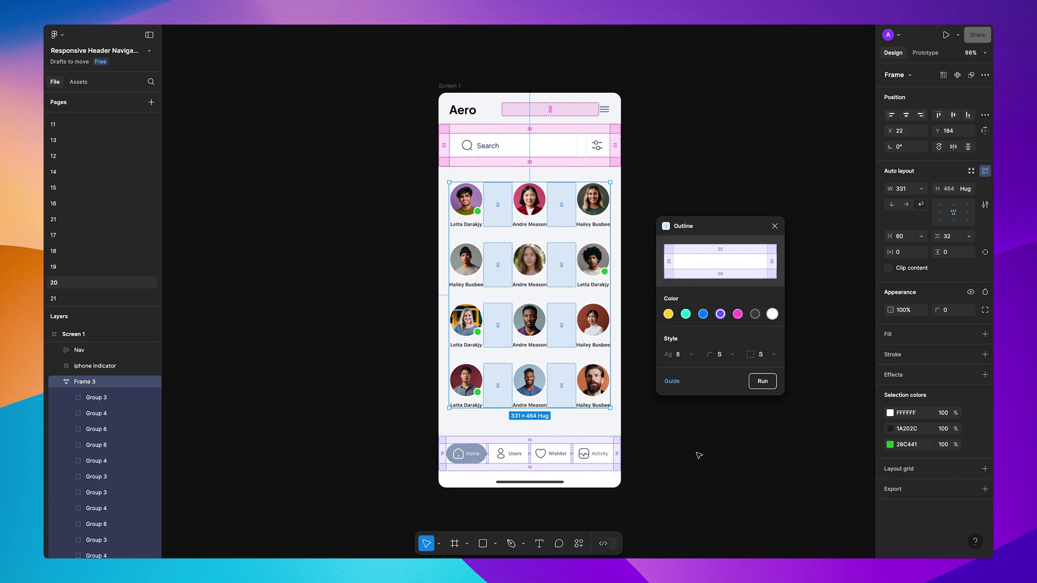
Step: Close the Outline plugin and review the Export settings at 1x scale with Preview
key(Escape)
scroll(961, 486, down, 2)
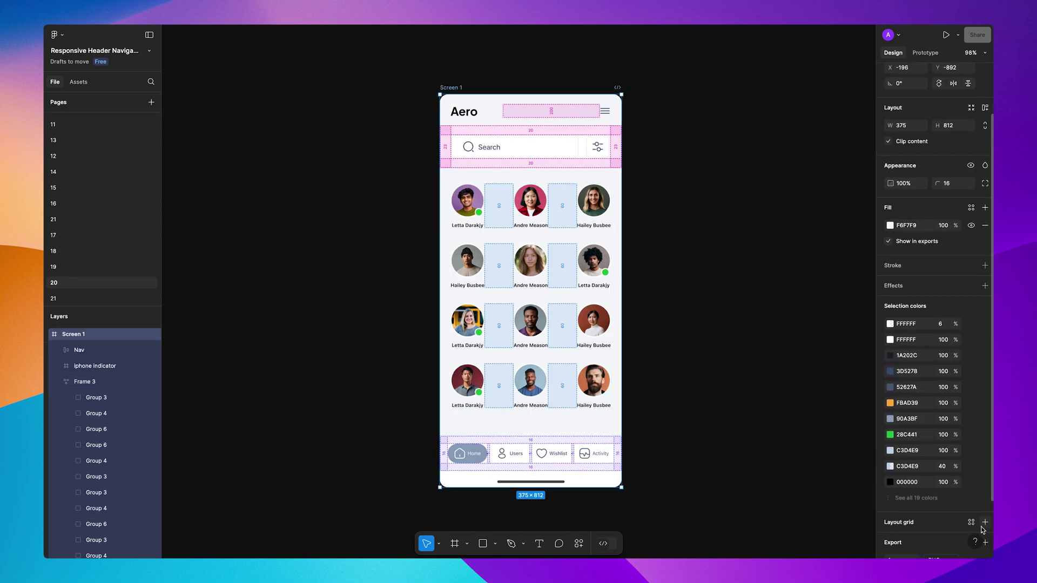
scroll(956, 486, down, 3)
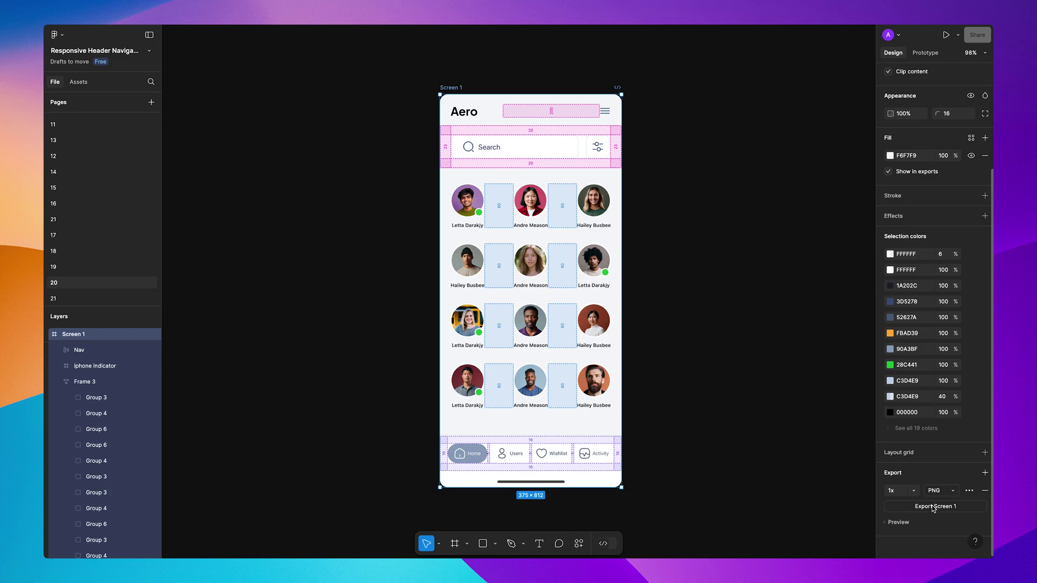
click(918, 493)
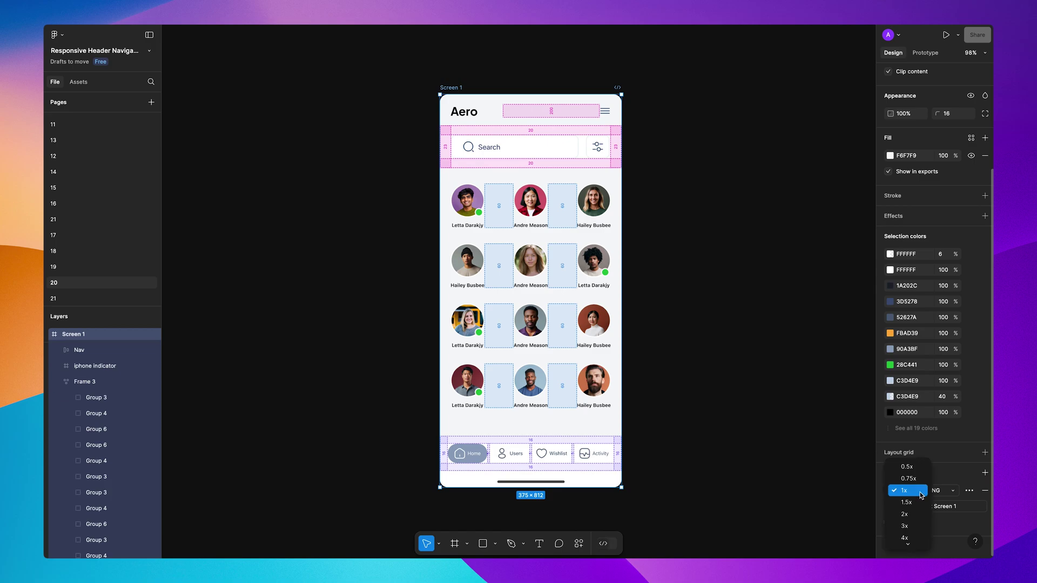
click(921, 495)
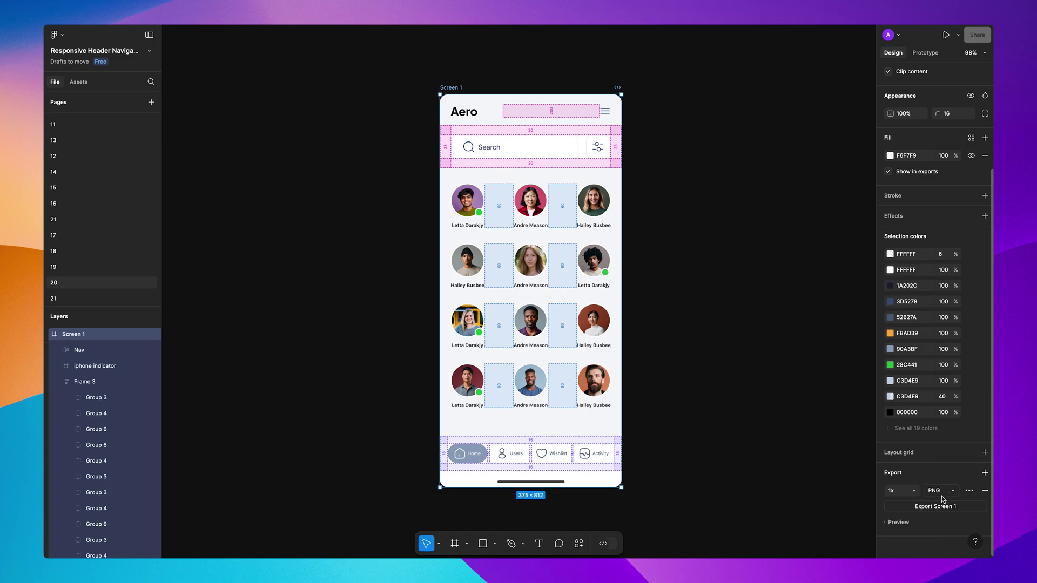
click(888, 522)
scroll(918, 513, down, 3)
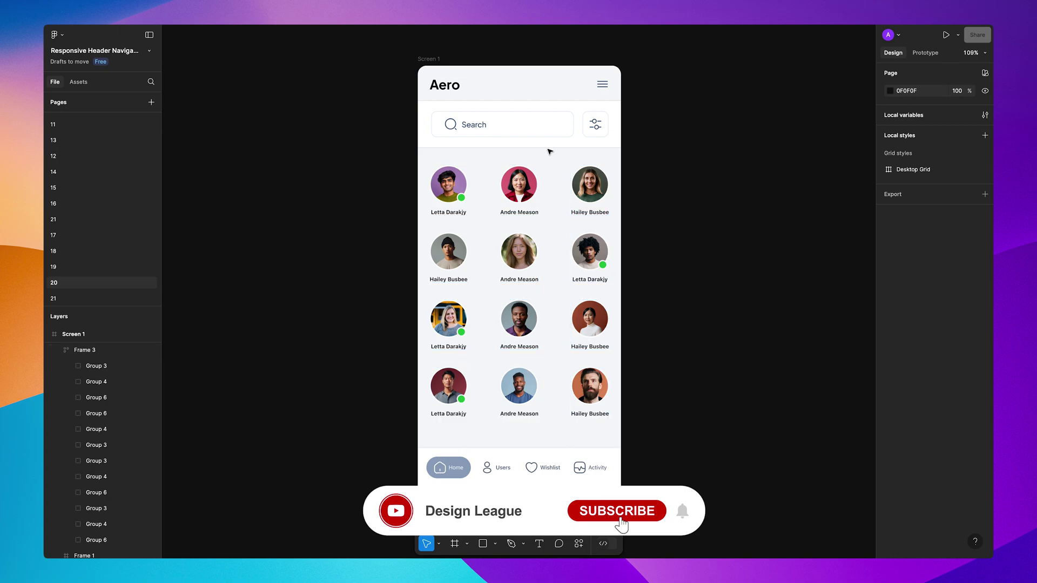
Step: Wrap the avatar groups in an auto-layout frame with Shift+A
click(453, 112)
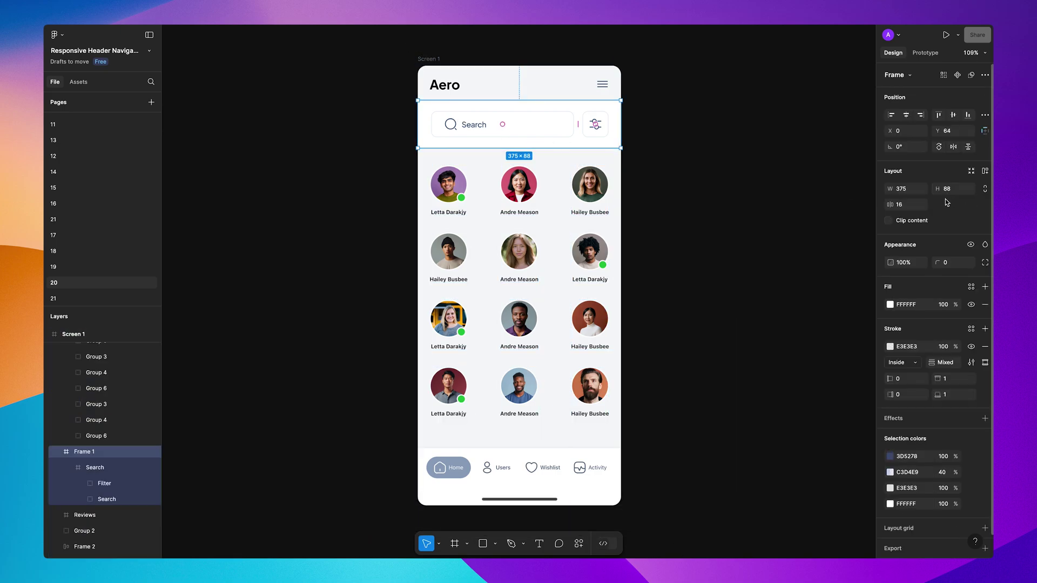
key(shift+a)
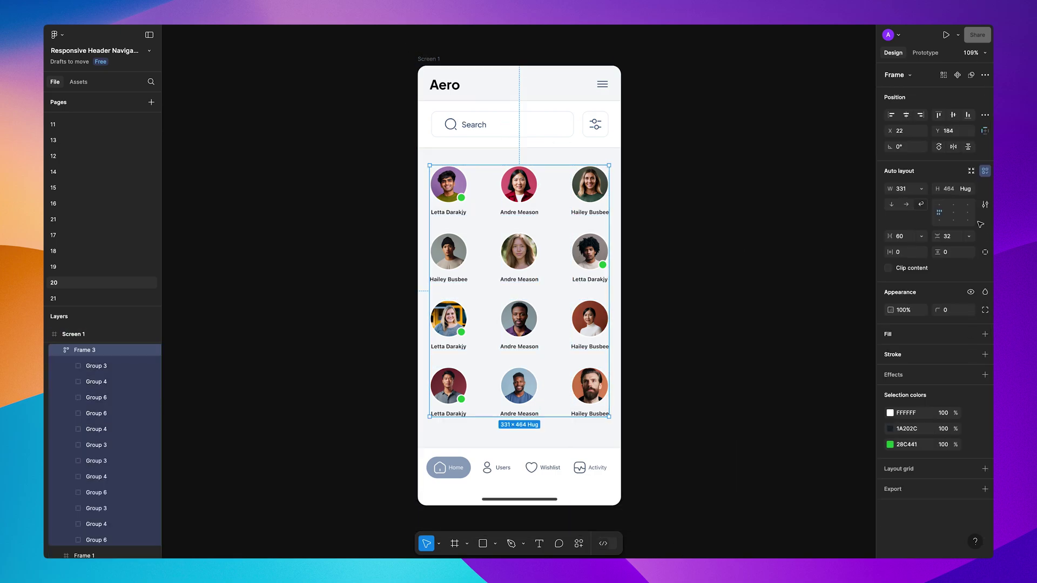